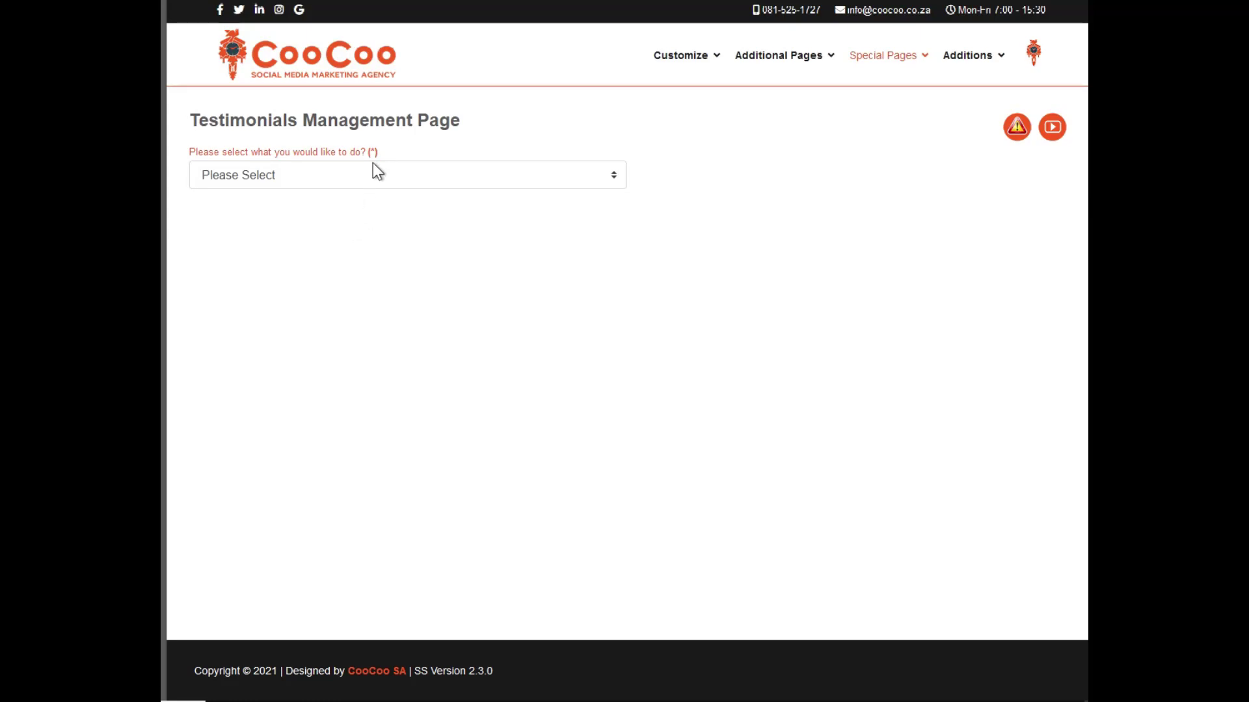
# Choose Remove Testimonial Page from the action dropdown, then reopen the action list.
pyautogui.moveTo(189, 116); pyautogui.dragTo(454, 133)
pyautogui.click(454, 133)
pyautogui.moveTo(882, 56)
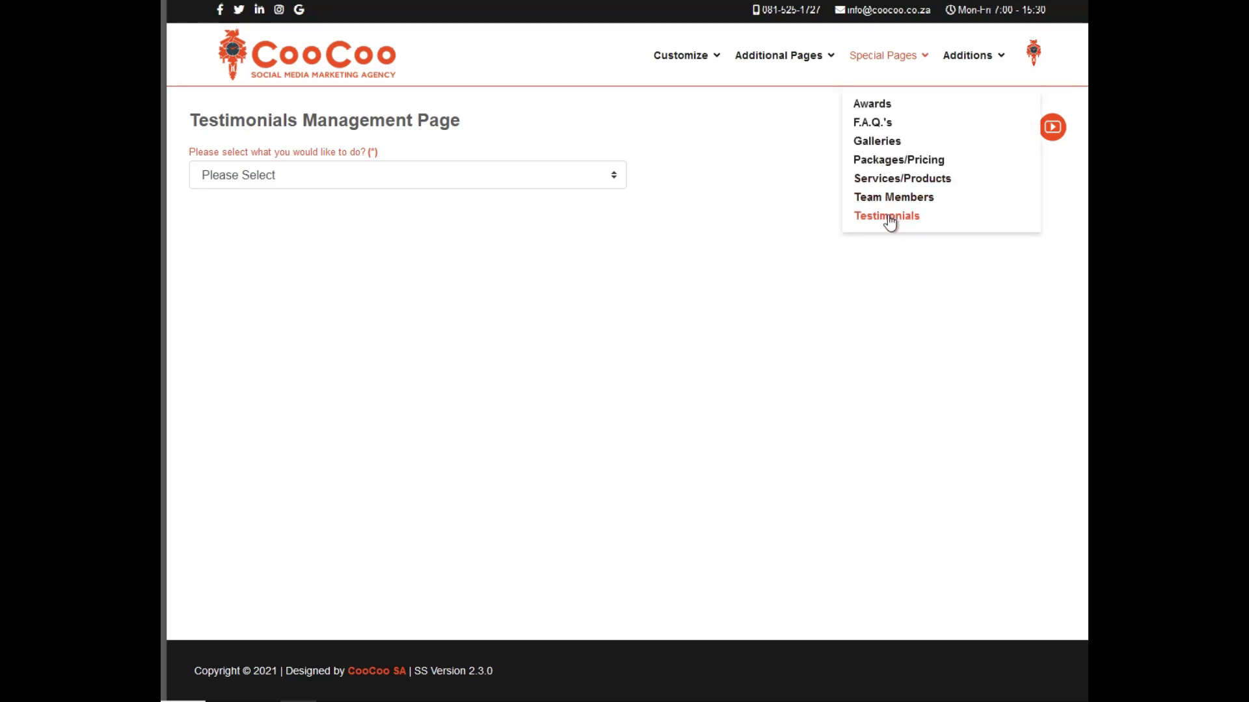
pyautogui.click(345, 179)
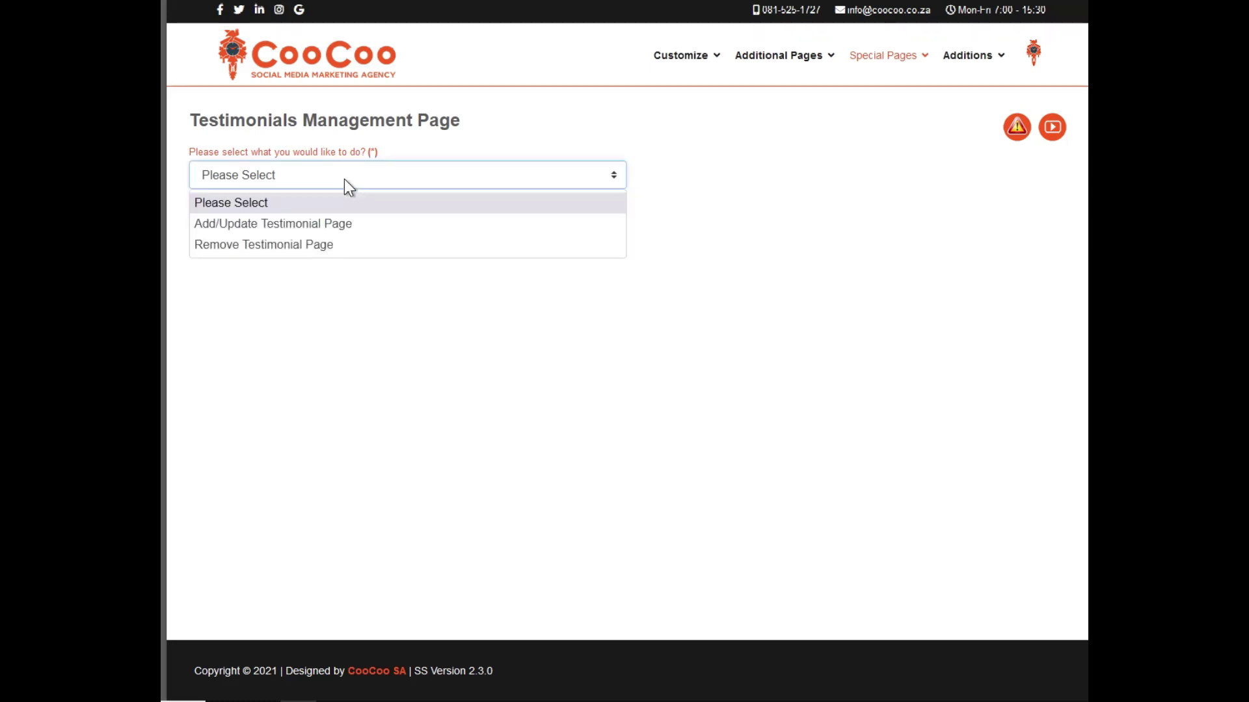
pyautogui.click(294, 243)
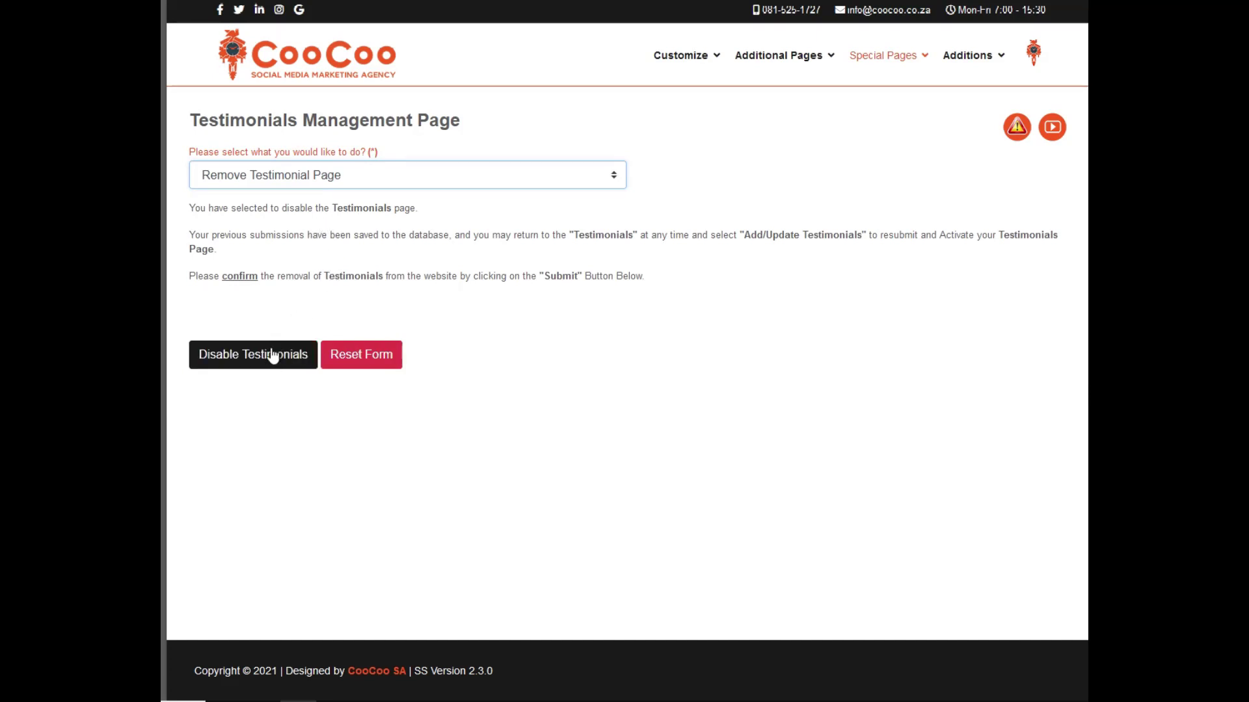
pyautogui.click(327, 187)
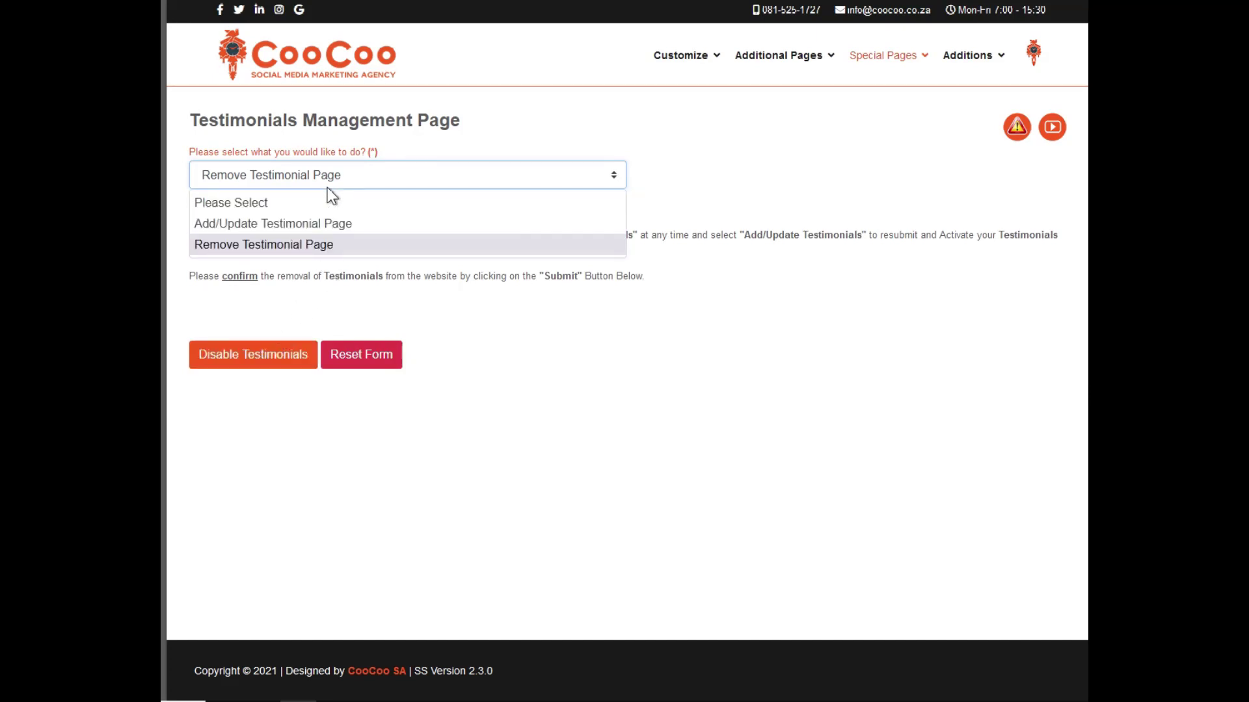
# Choose Add/Update Testimonial Page and set the Number of Testimonials to 5.
pyautogui.click(308, 224)
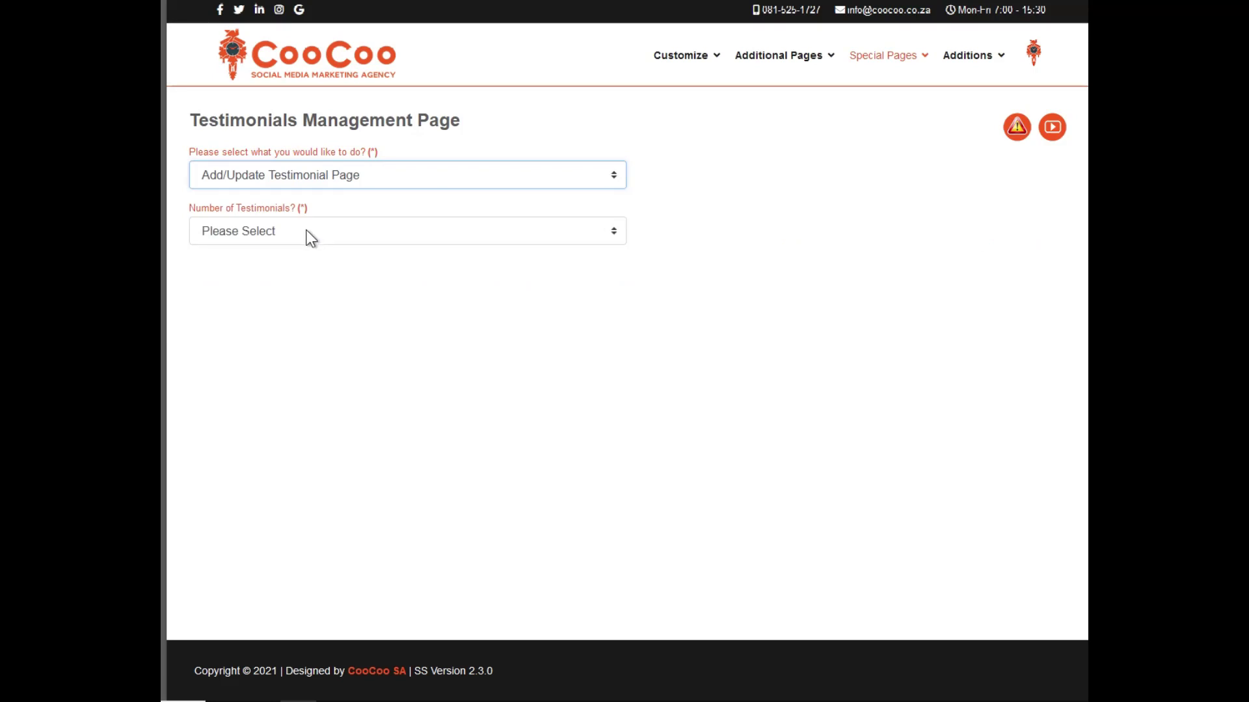
pyautogui.click(308, 239)
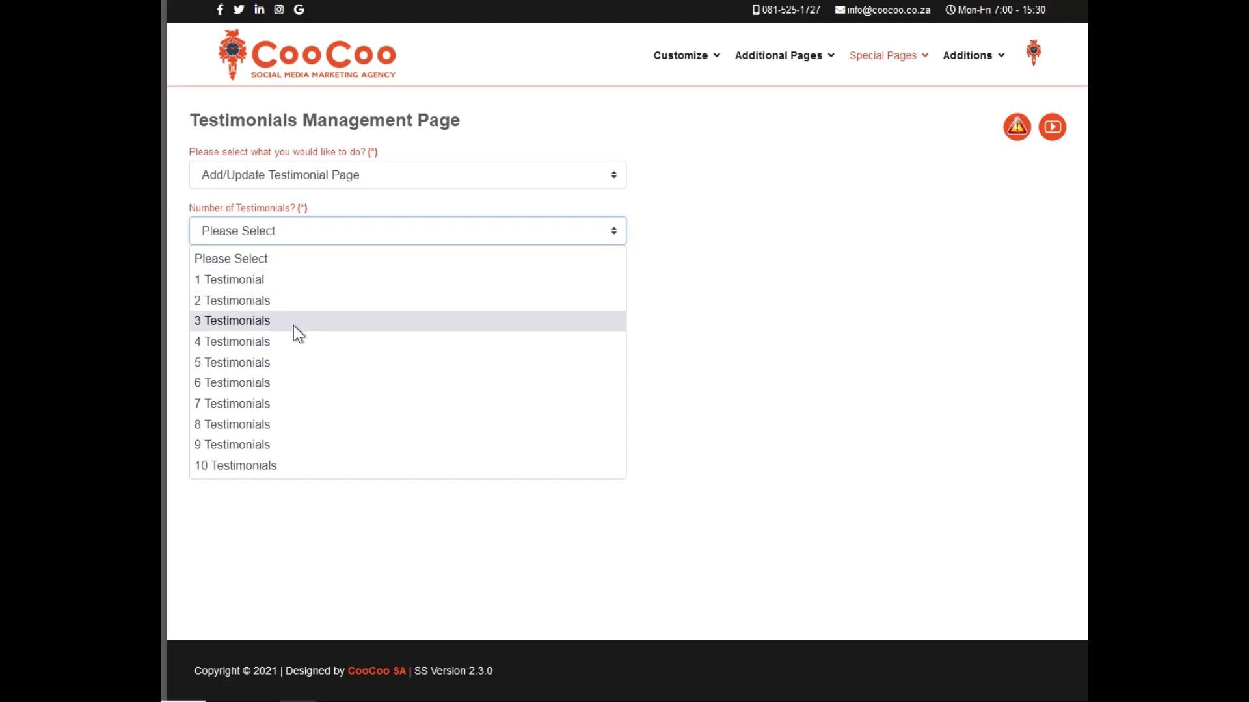
pyautogui.click(289, 360)
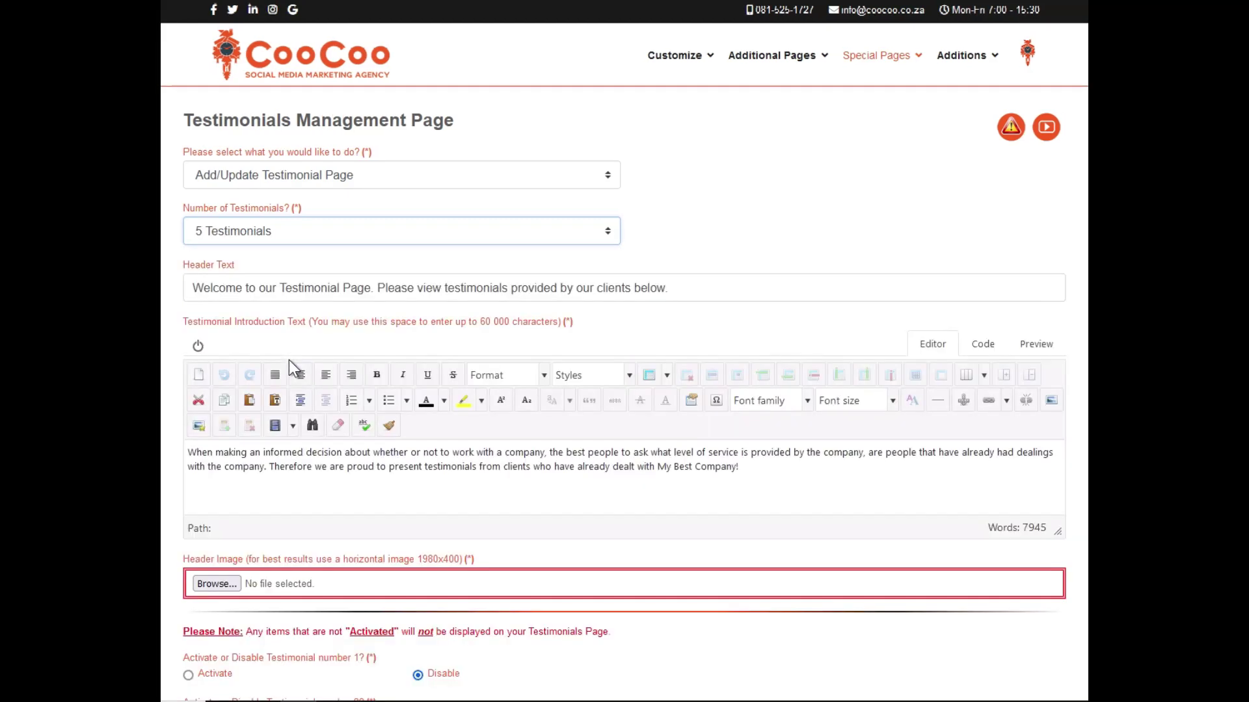
pyautogui.scroll(-2, 288, 361)
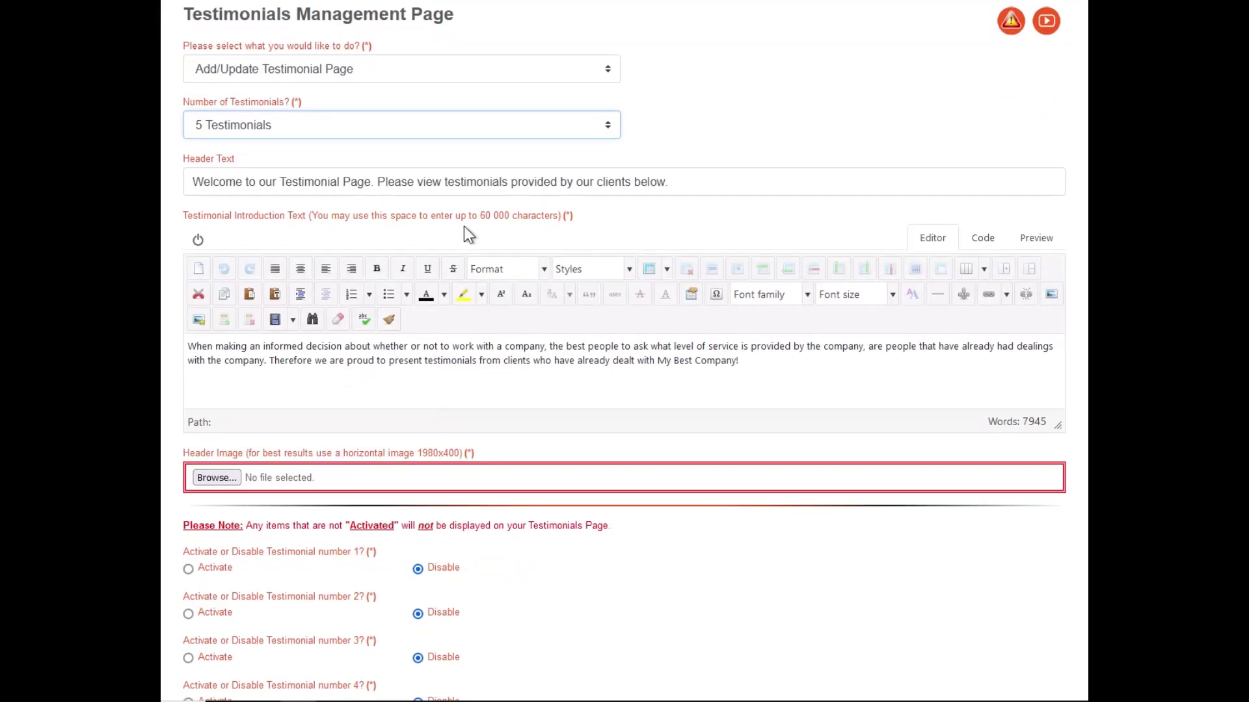
# Activate Testimonials 1 and 2, then check testimonial 2's Clients Name and Designation fields.
pyautogui.click(683, 180)
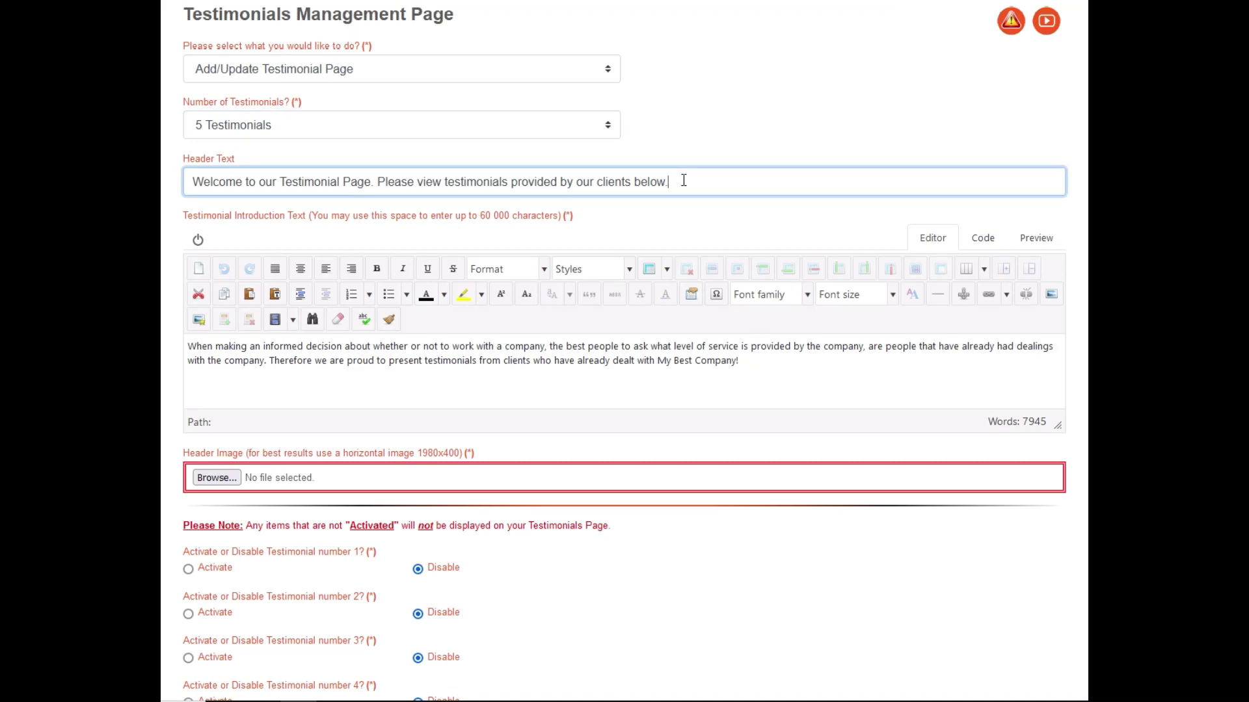
pyautogui.click(707, 360)
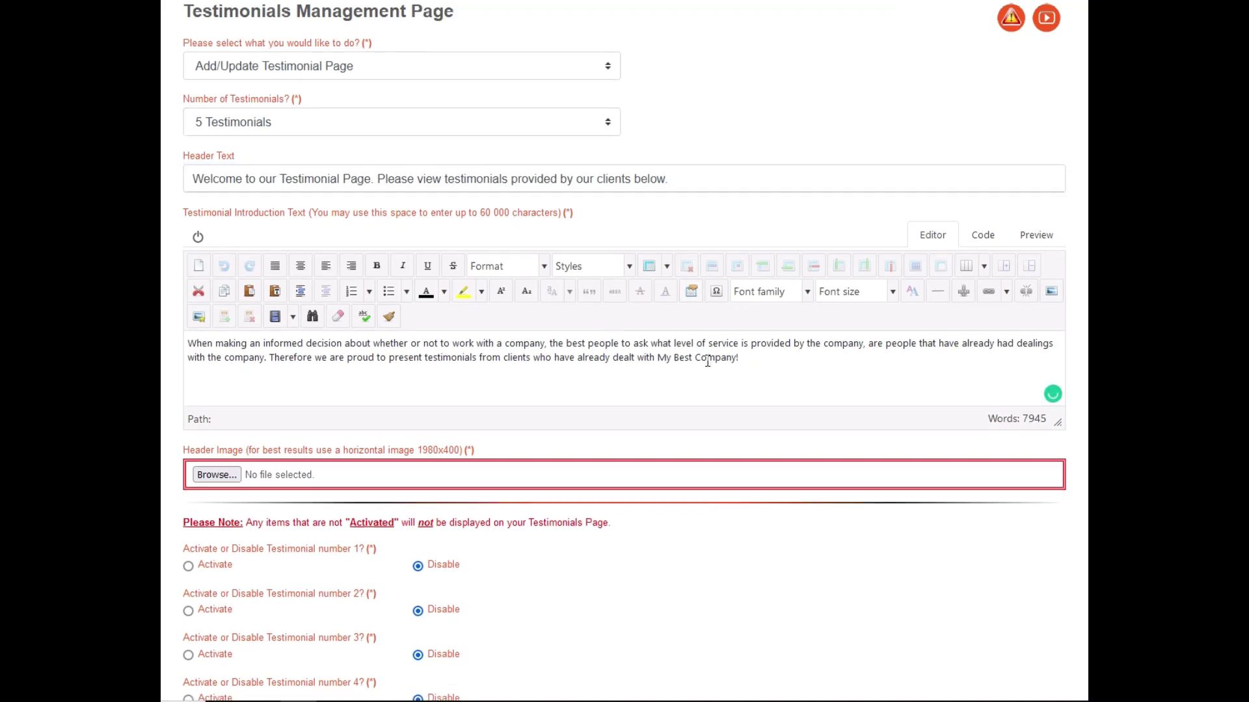
pyautogui.scroll(-3, 707, 359)
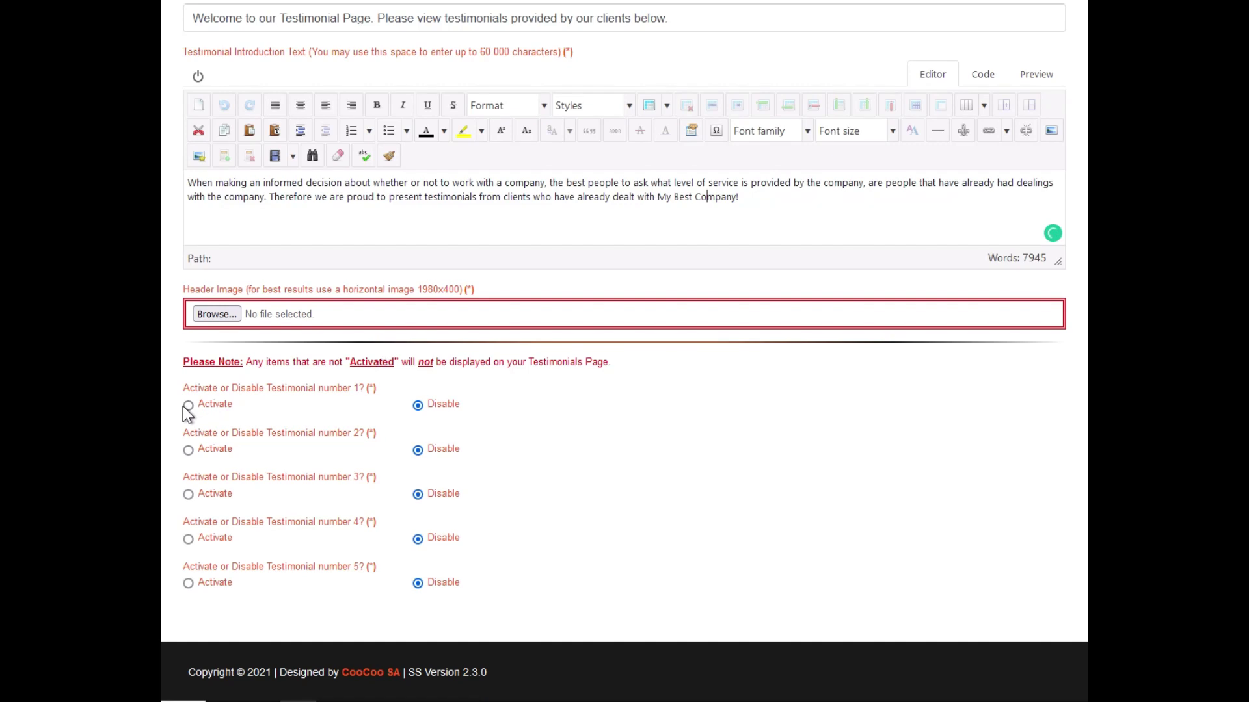
pyautogui.click(188, 407)
pyautogui.scroll(-5, 213, 446)
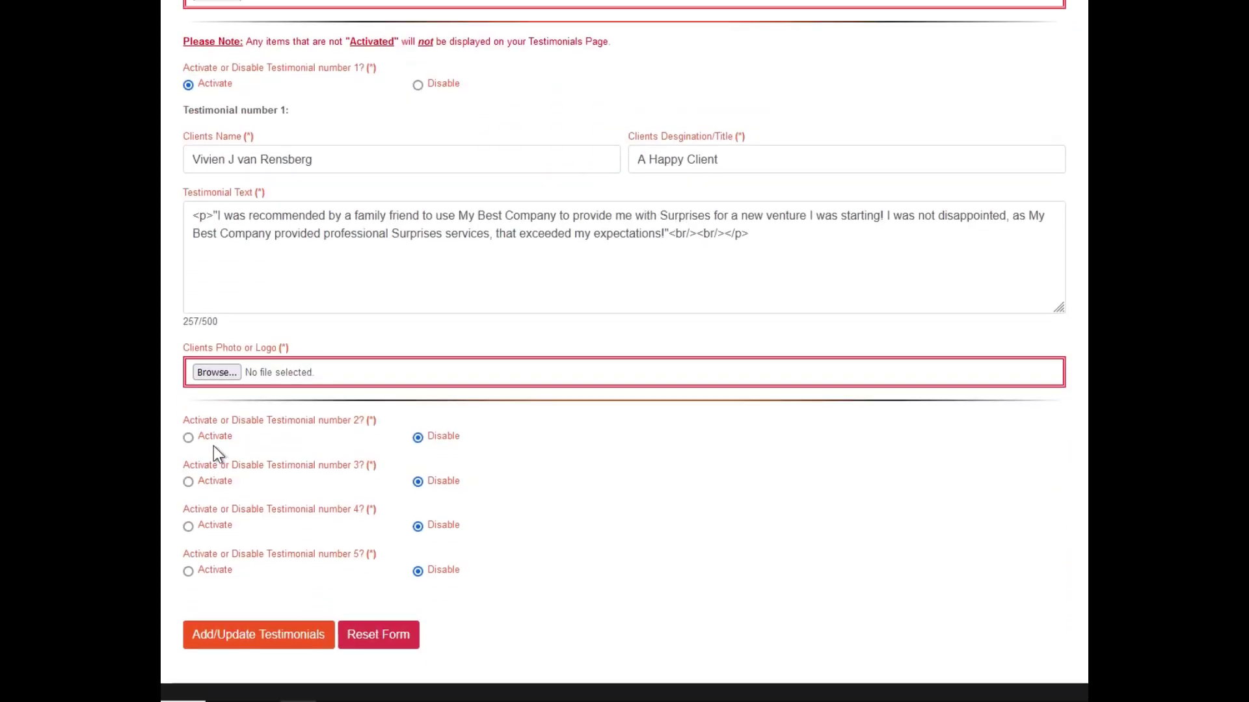
pyautogui.click(191, 430)
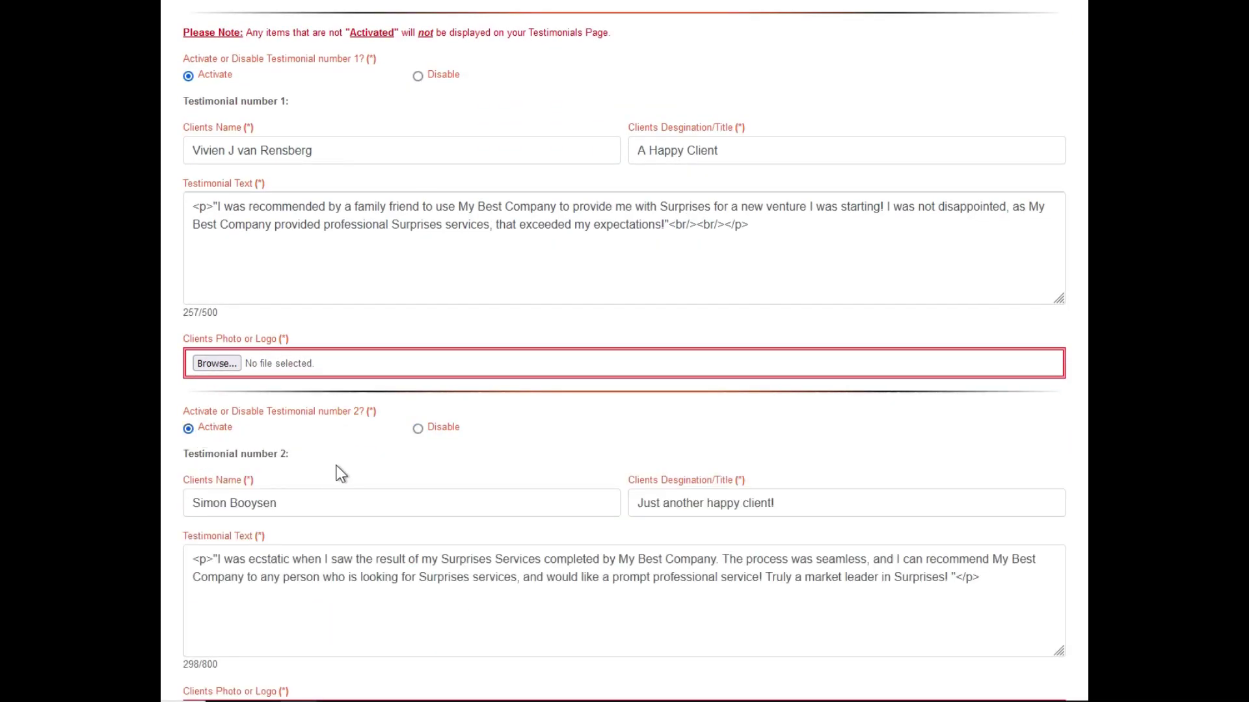
pyautogui.scroll(-2, 341, 473)
pyautogui.click(575, 388)
pyautogui.click(345, 312)
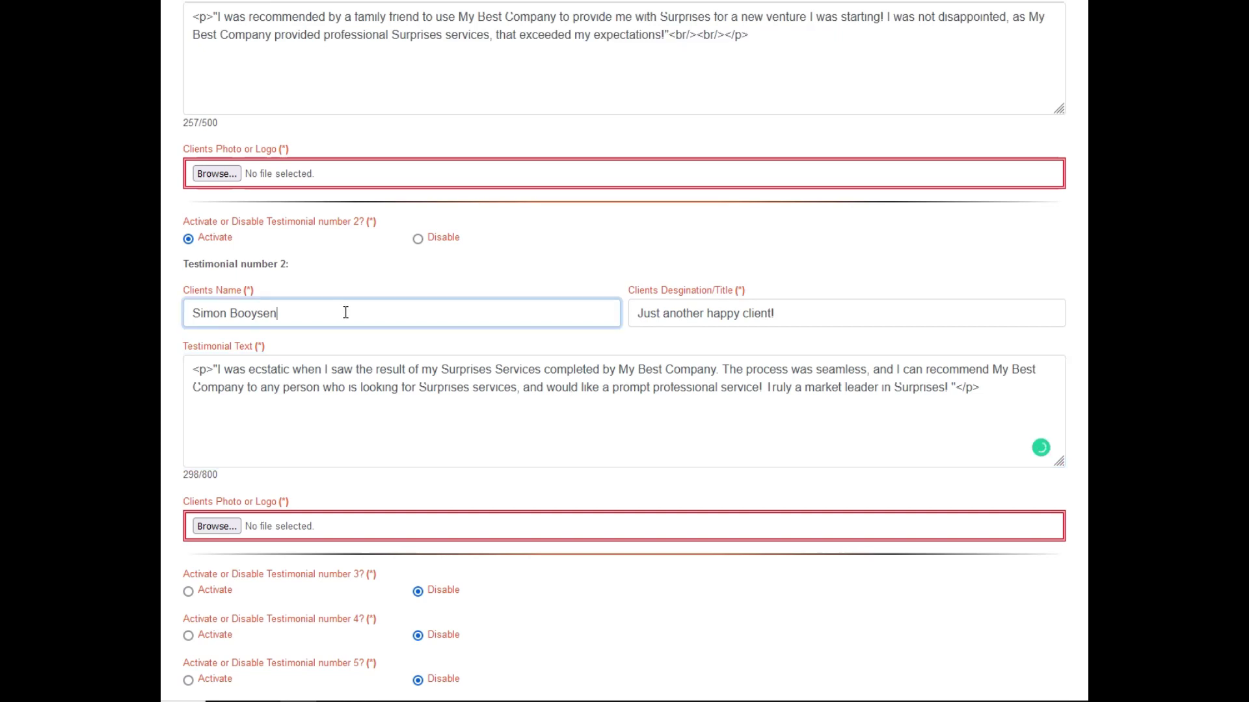
pyautogui.click(712, 322)
pyautogui.scroll(3, 593, 334)
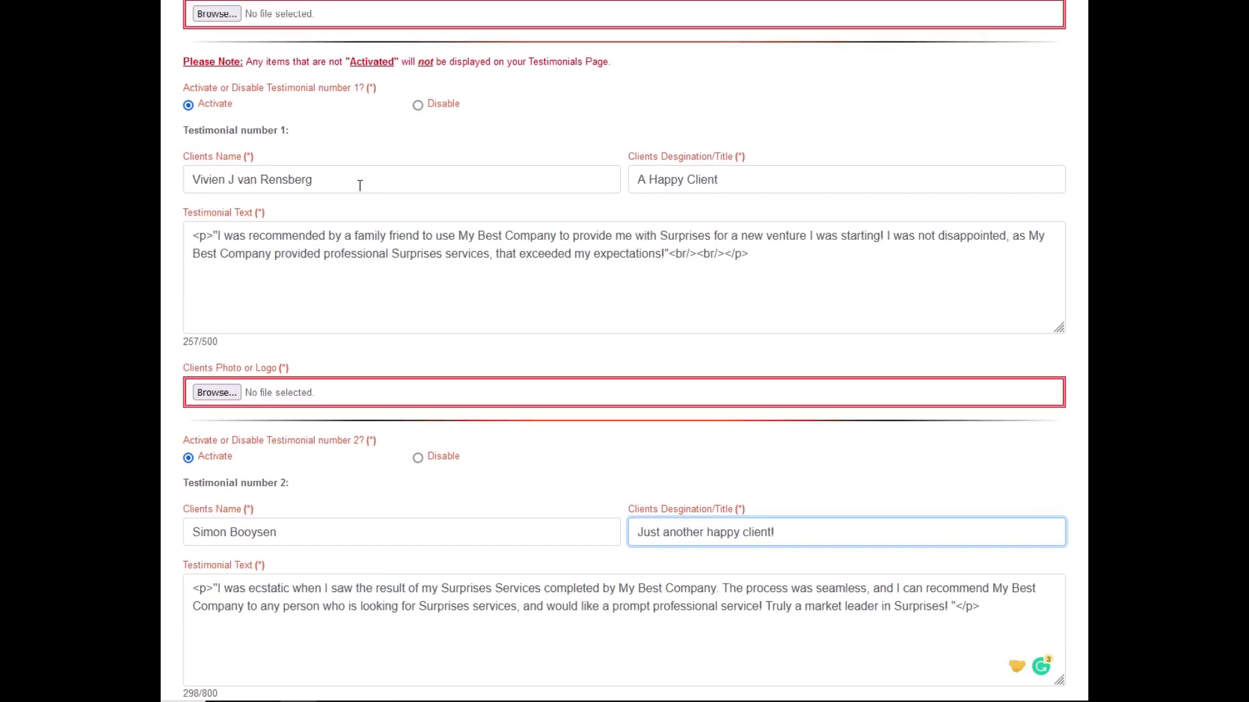
pyautogui.scroll(2, 359, 185)
pyautogui.scroll(3, 359, 186)
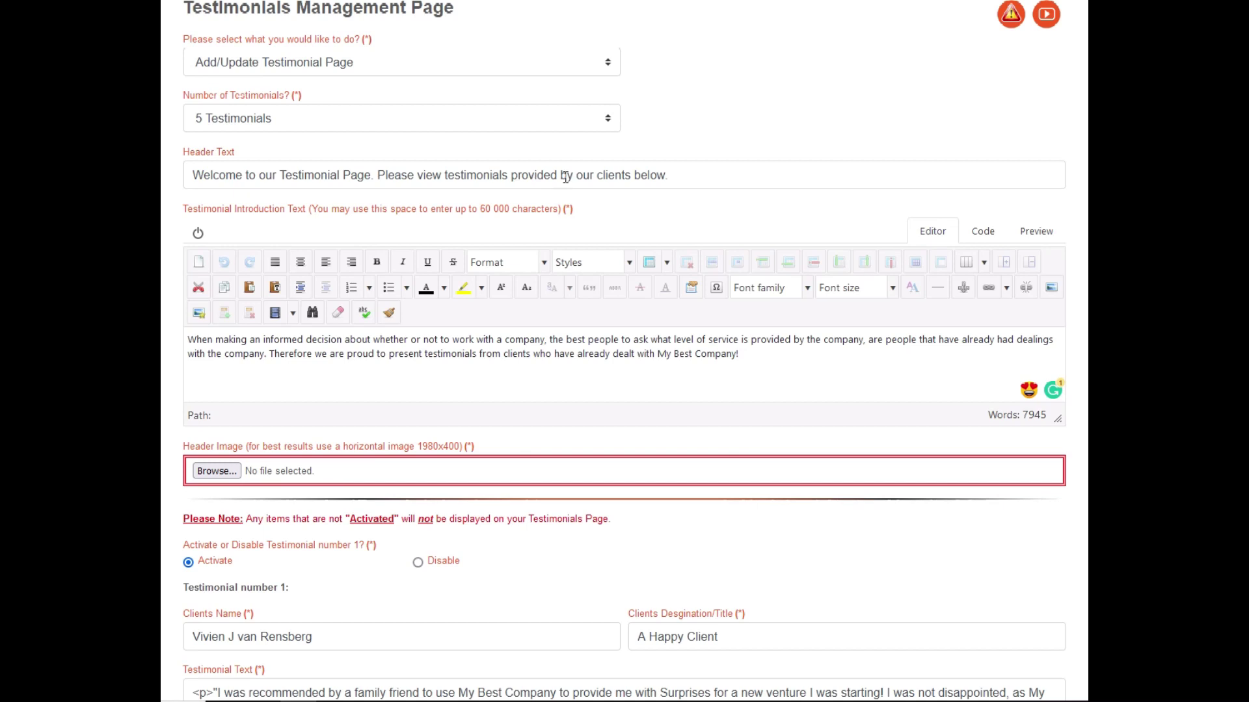
pyautogui.click(673, 173)
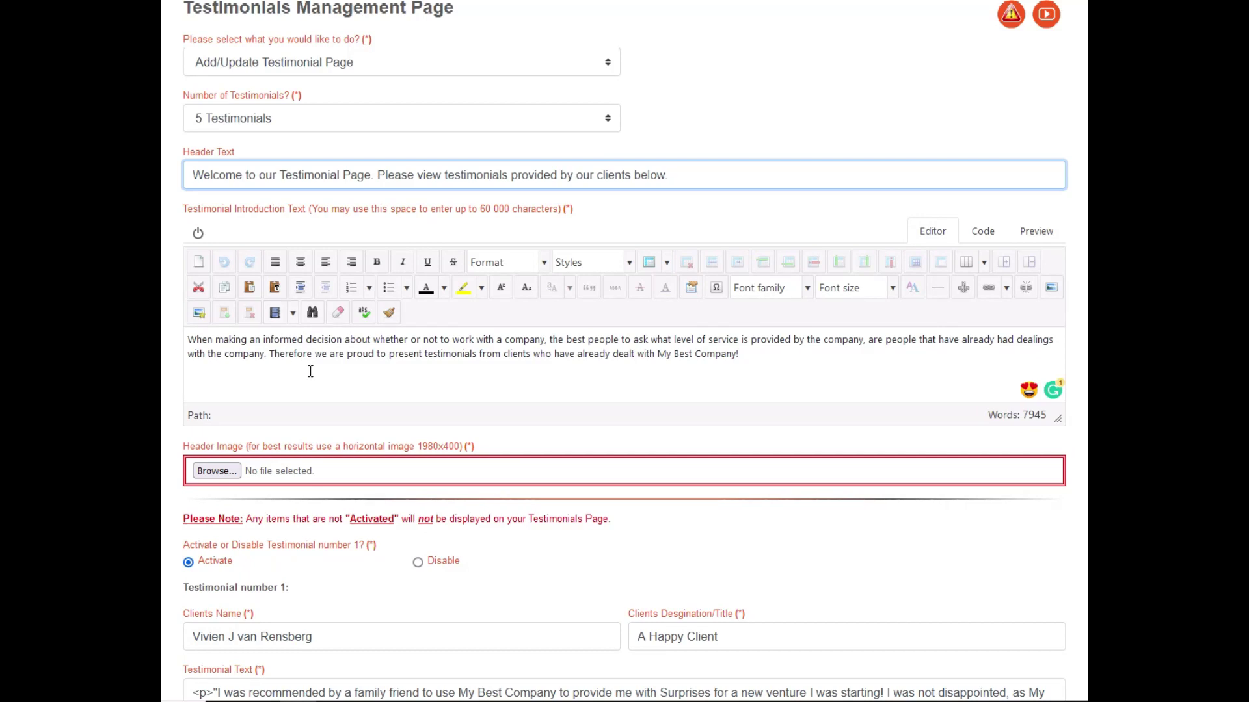
pyautogui.scroll(-1, 310, 371)
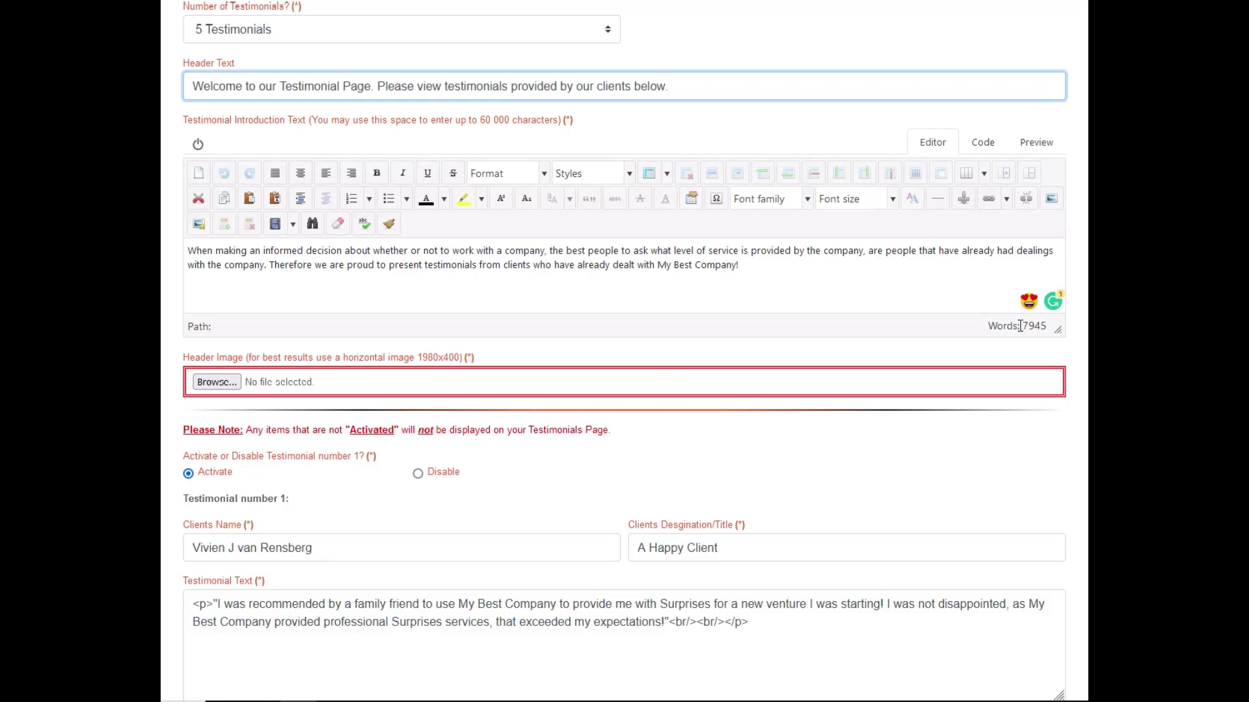
pyautogui.moveTo(1019, 326); pyautogui.dragTo(1047, 326)
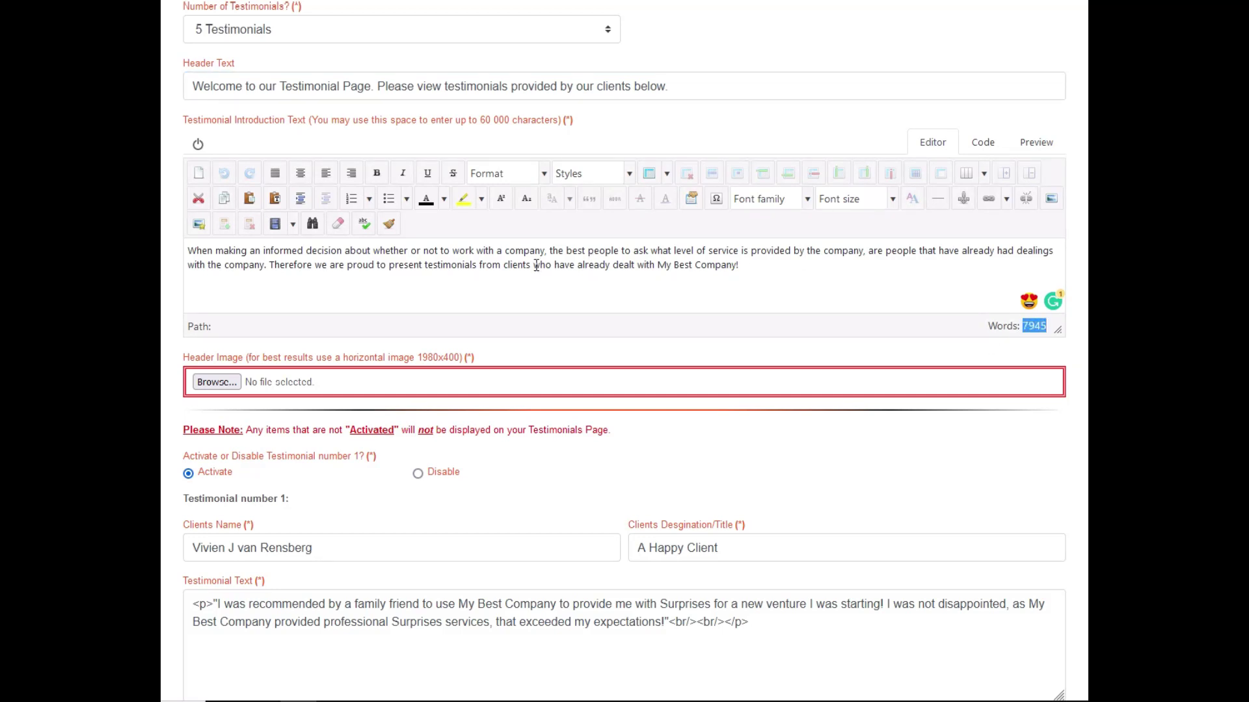
pyautogui.scroll(-2, 412, 303)
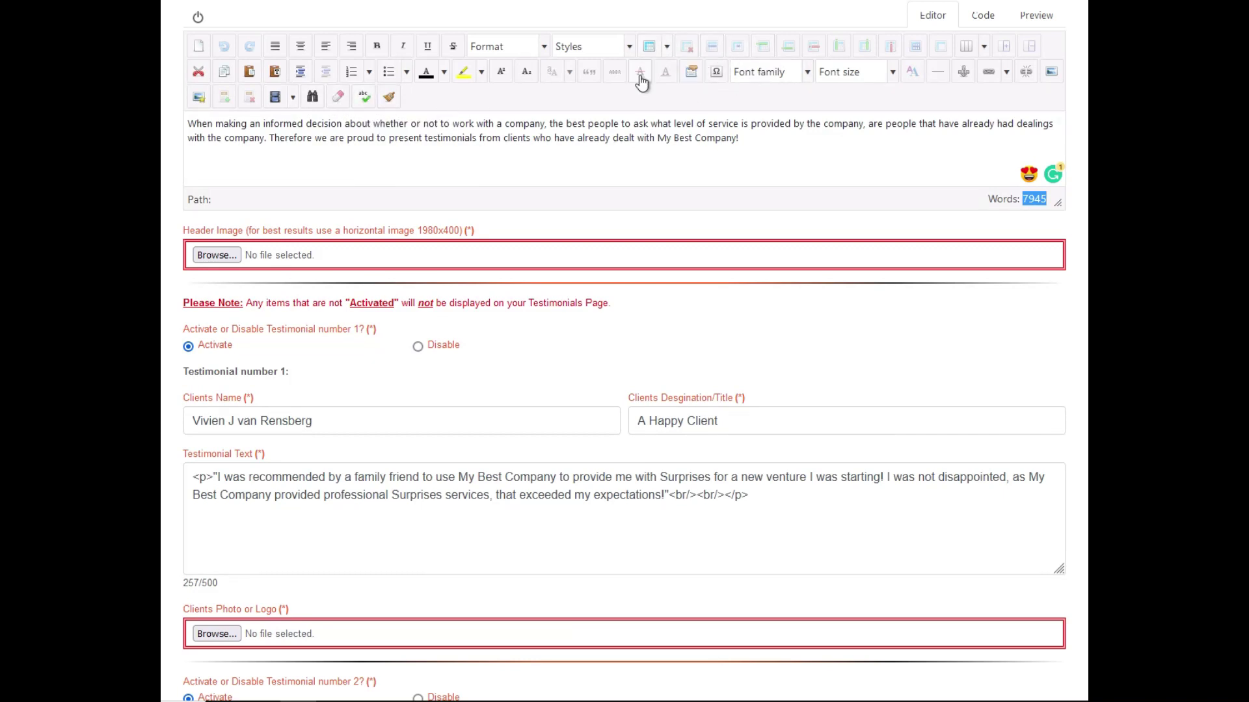
pyautogui.scroll(-2, 325, 233)
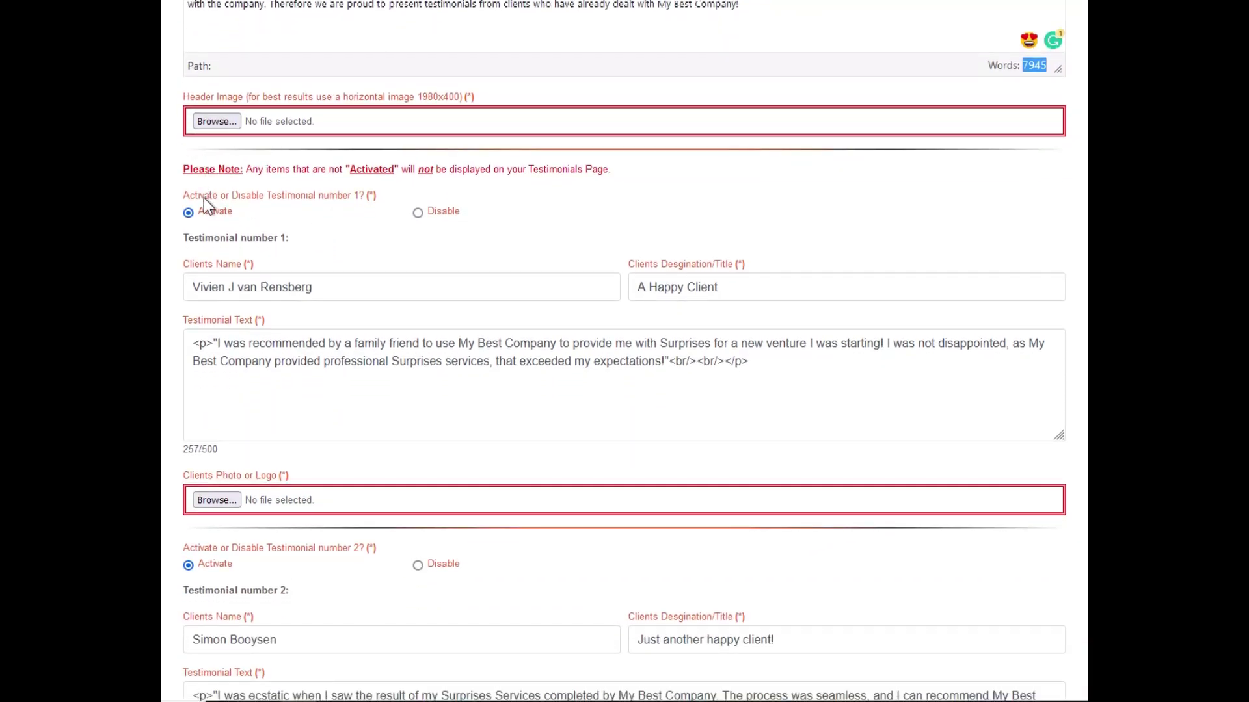
pyautogui.click(422, 213)
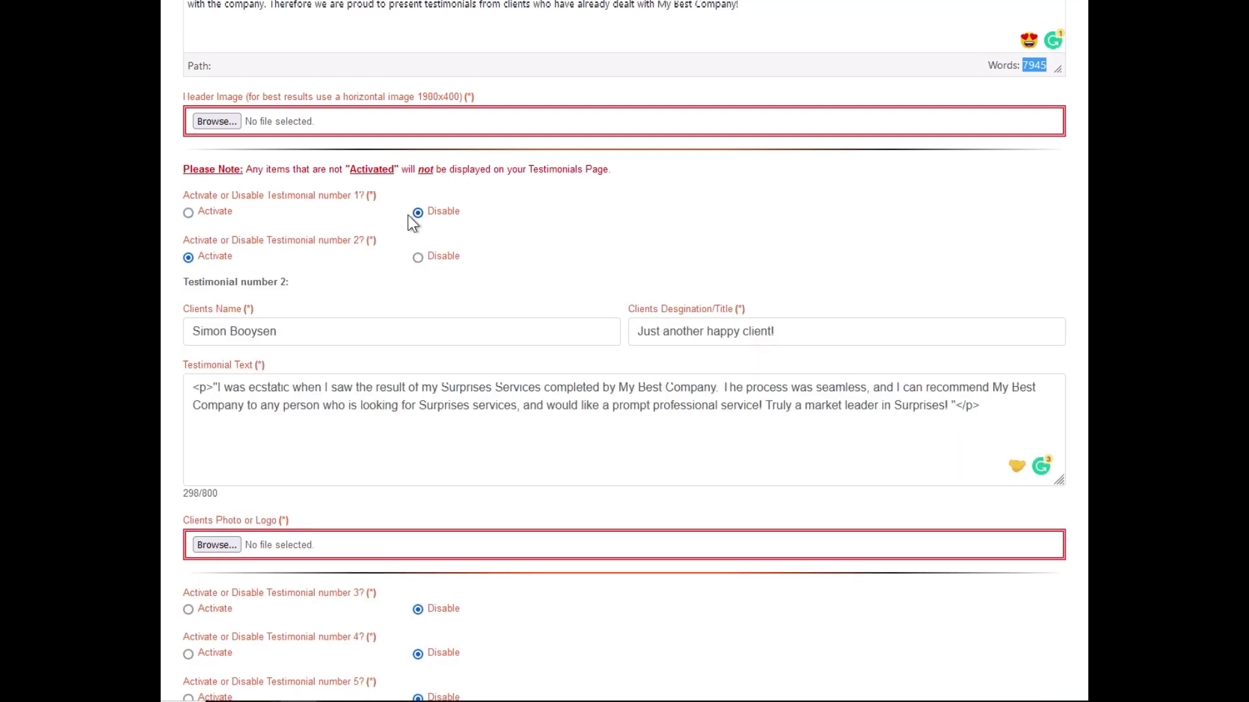
pyautogui.click(188, 212)
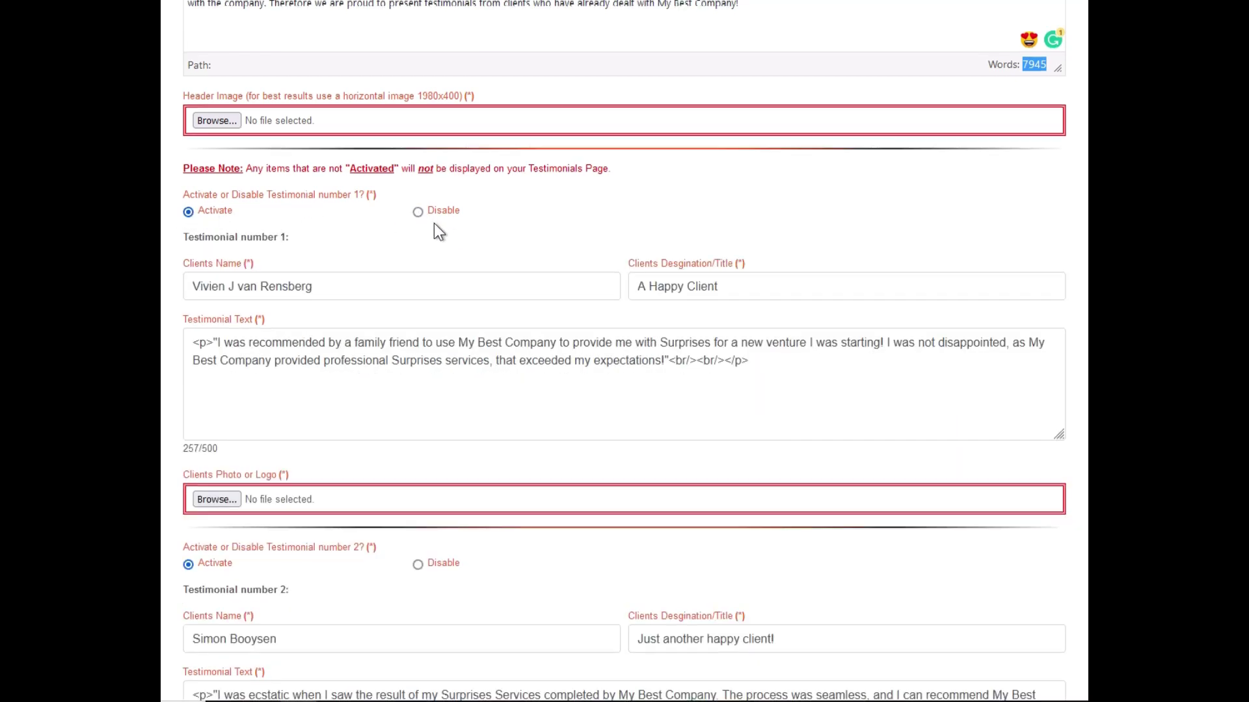
pyautogui.scroll(-1, 434, 223)
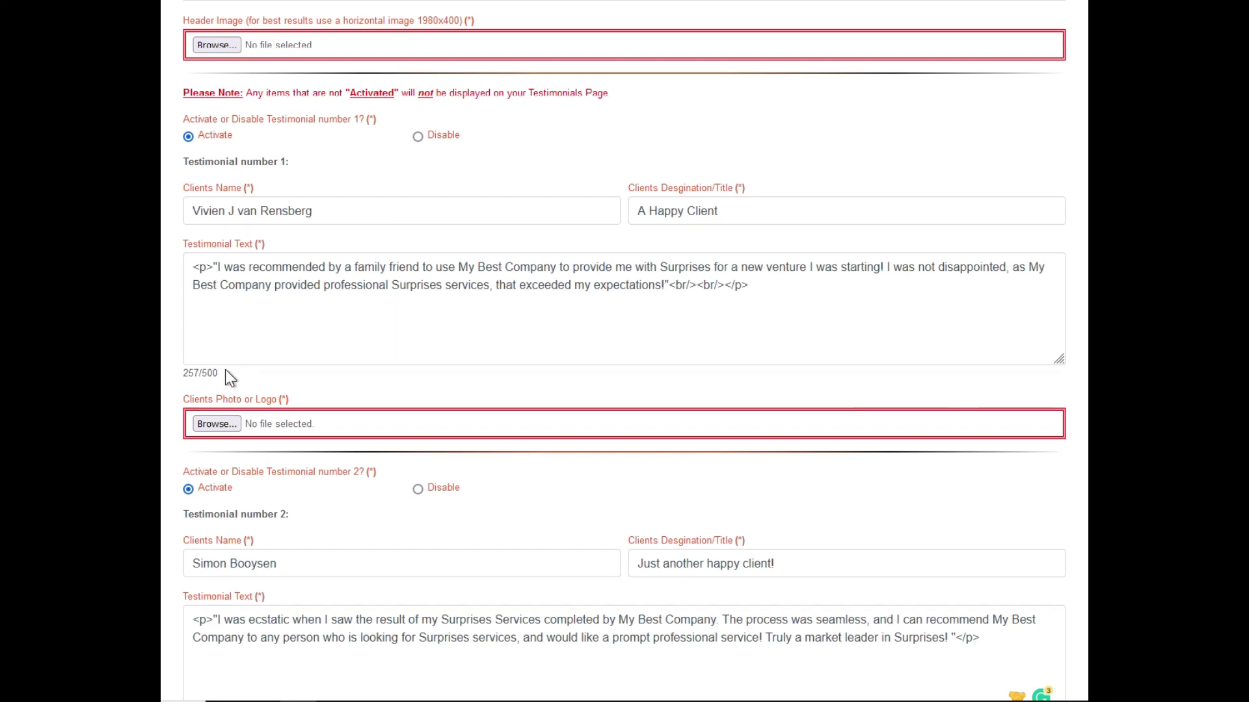
pyautogui.moveTo(225, 369); pyautogui.dragTo(188, 372)
pyautogui.click(282, 215)
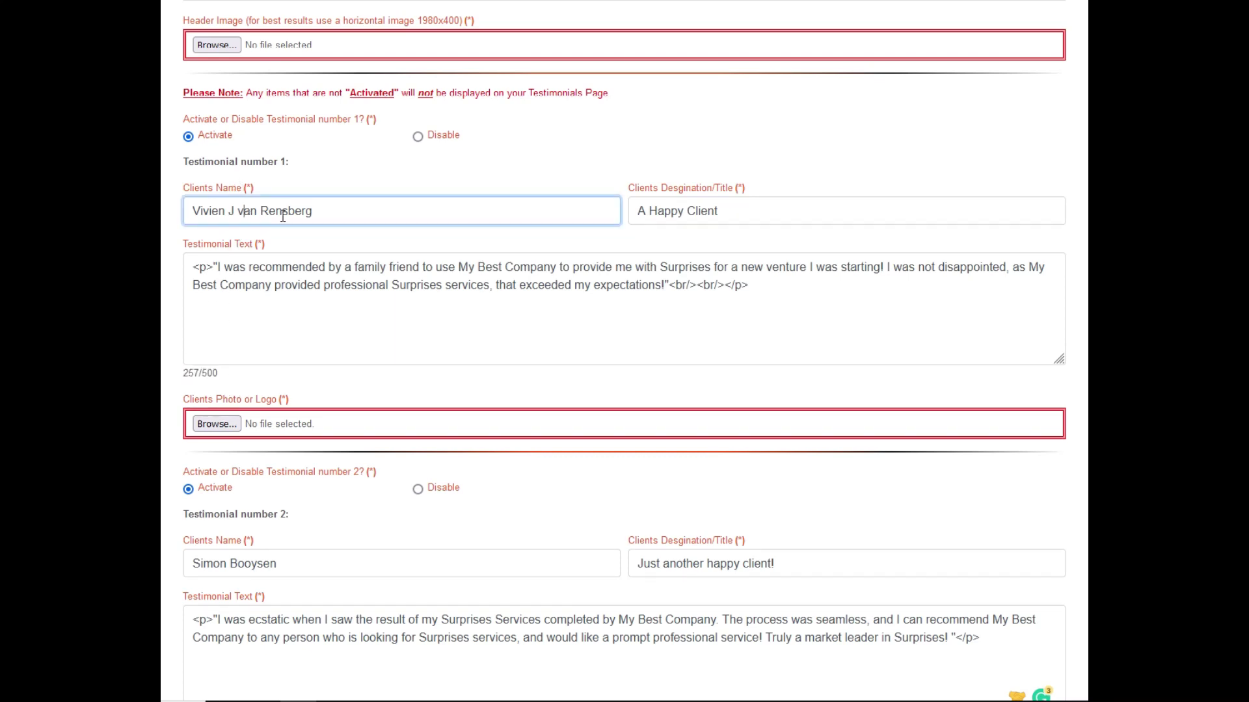
pyautogui.click(636, 212)
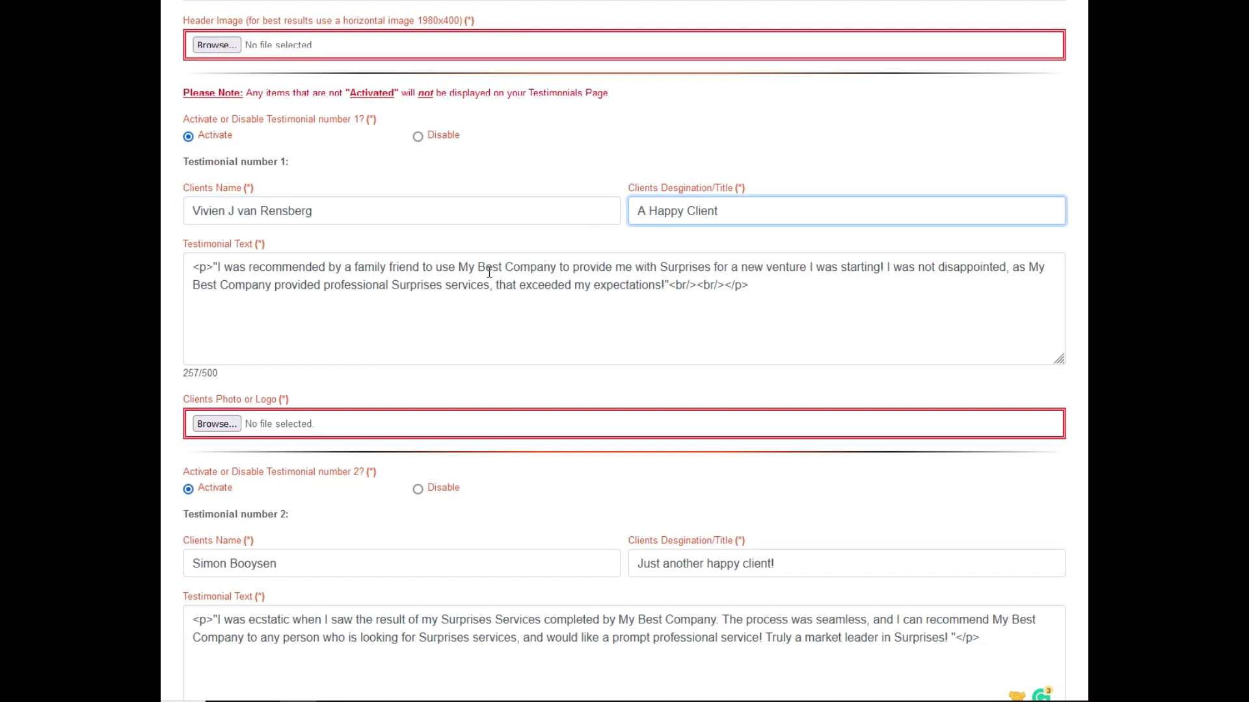
pyautogui.scroll(-1, 425, 303)
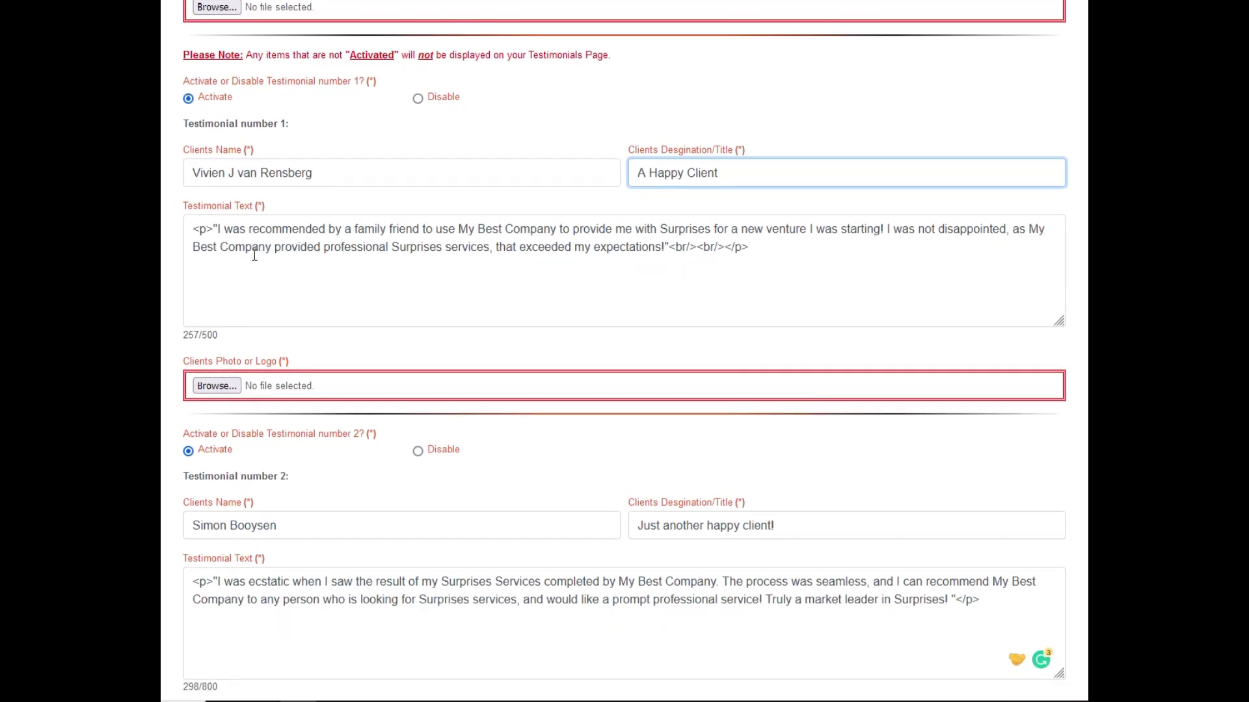
pyautogui.click(210, 237)
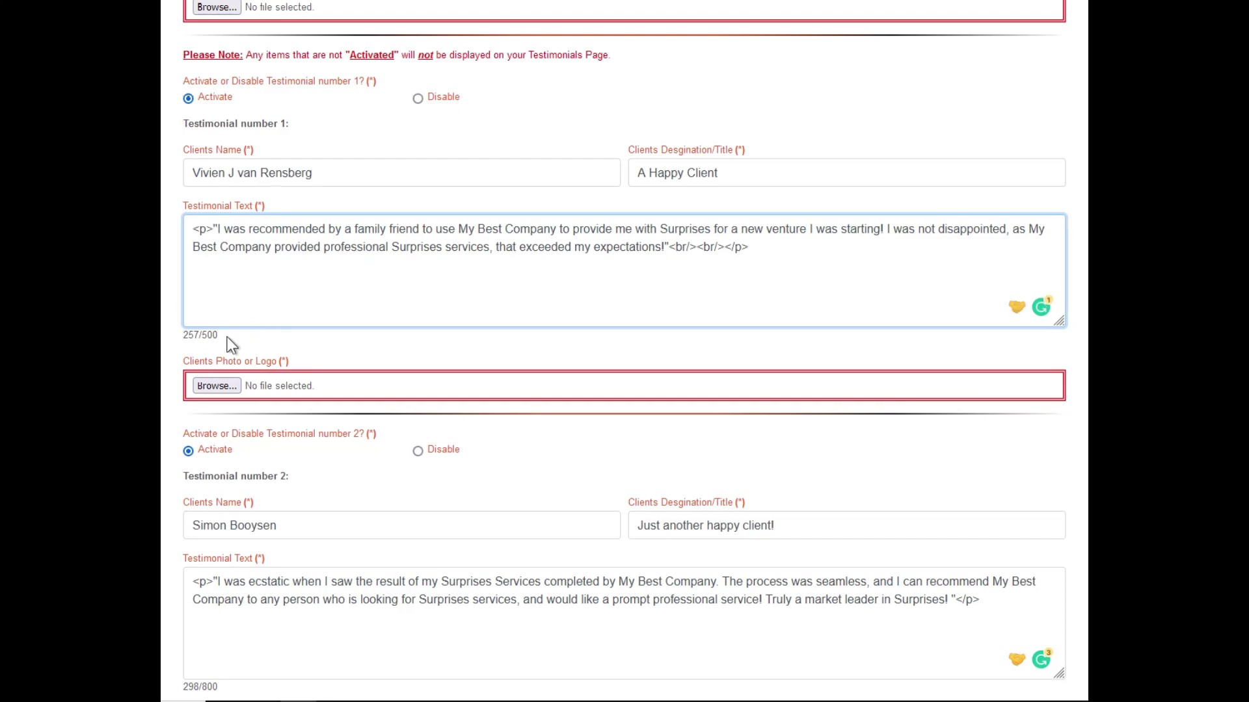
pyautogui.moveTo(227, 337); pyautogui.dragTo(185, 343)
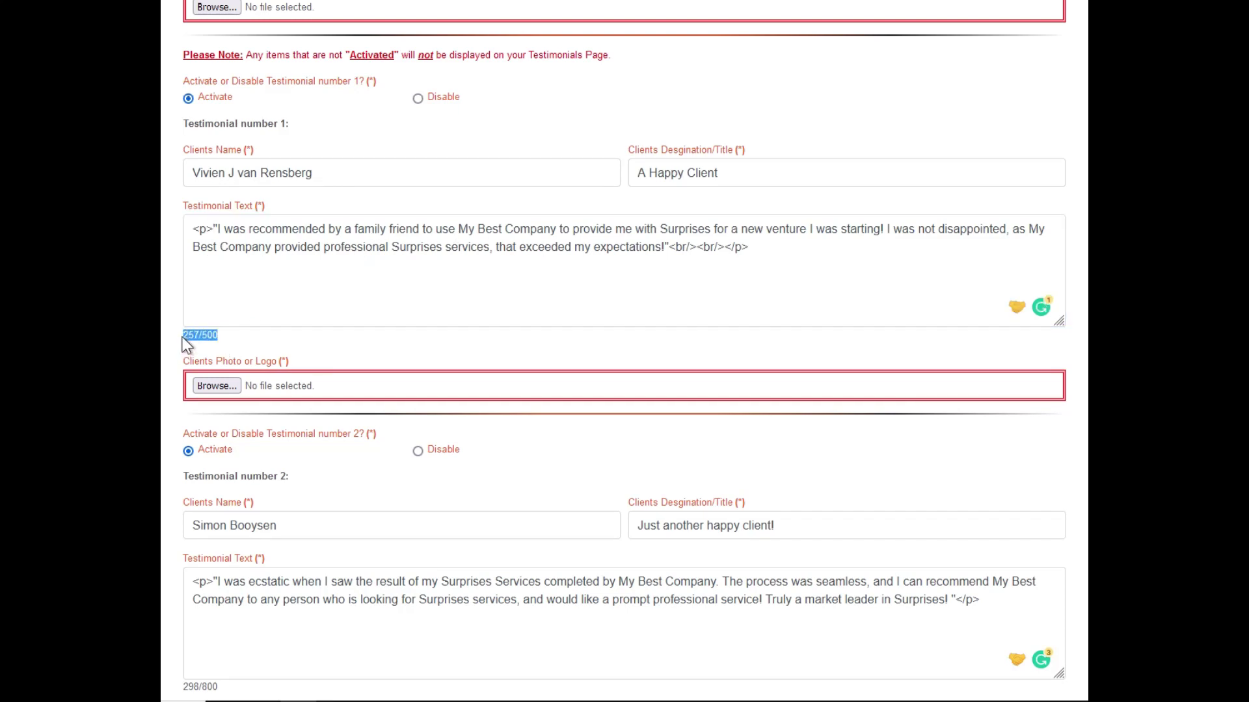
pyautogui.scroll(-5, 209, 328)
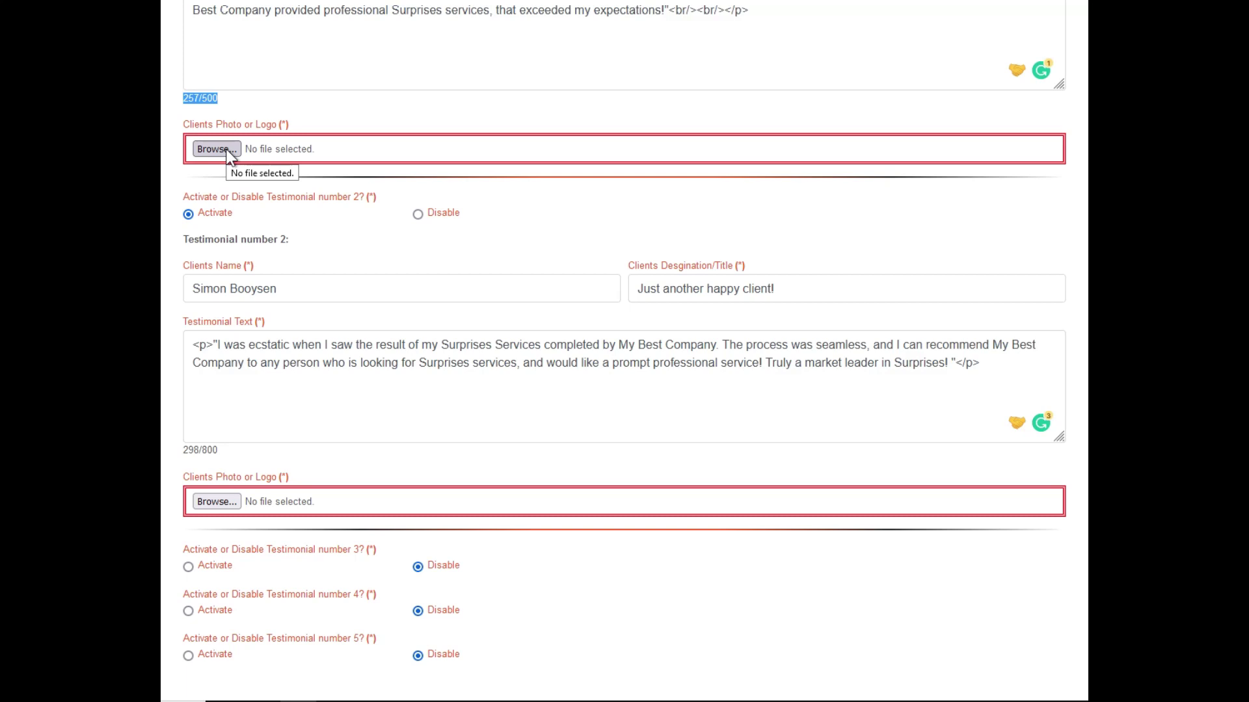
pyautogui.scroll(2, 225, 150)
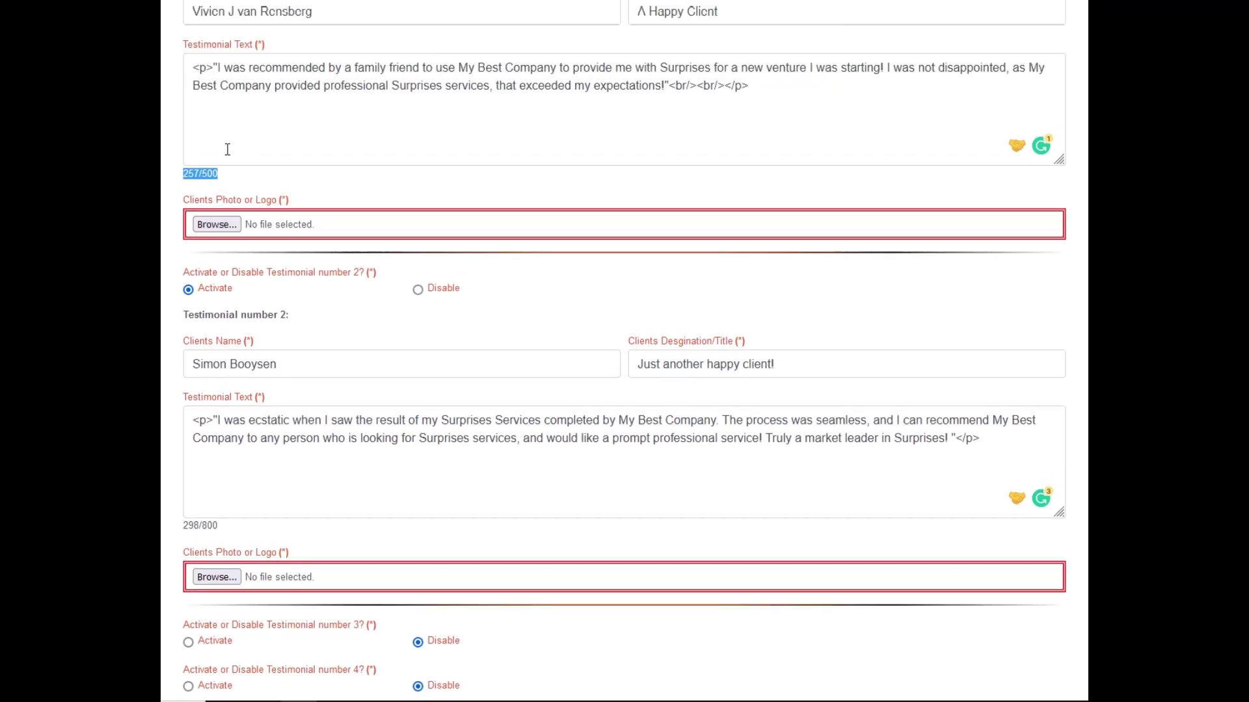
pyautogui.scroll(-4, 226, 150)
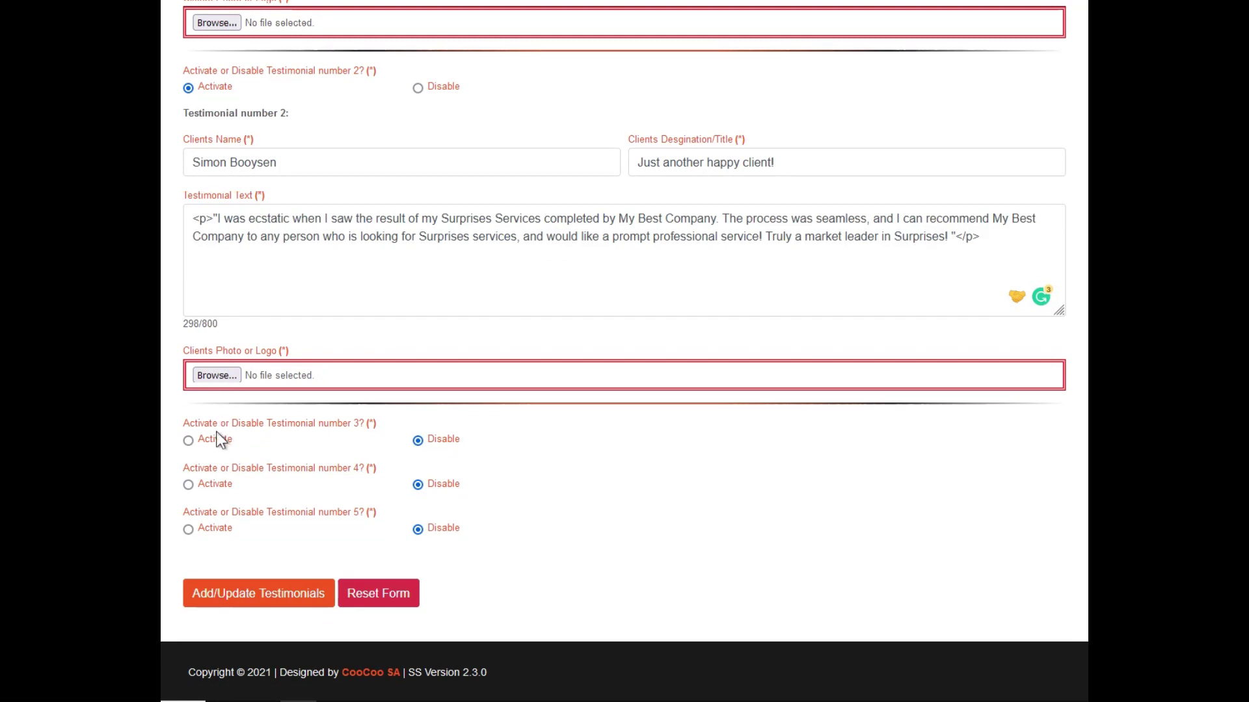
# Turn on Activate for Testimonial numbers 3, 4 and 5.
pyautogui.click(190, 439)
pyautogui.scroll(-3, 219, 477)
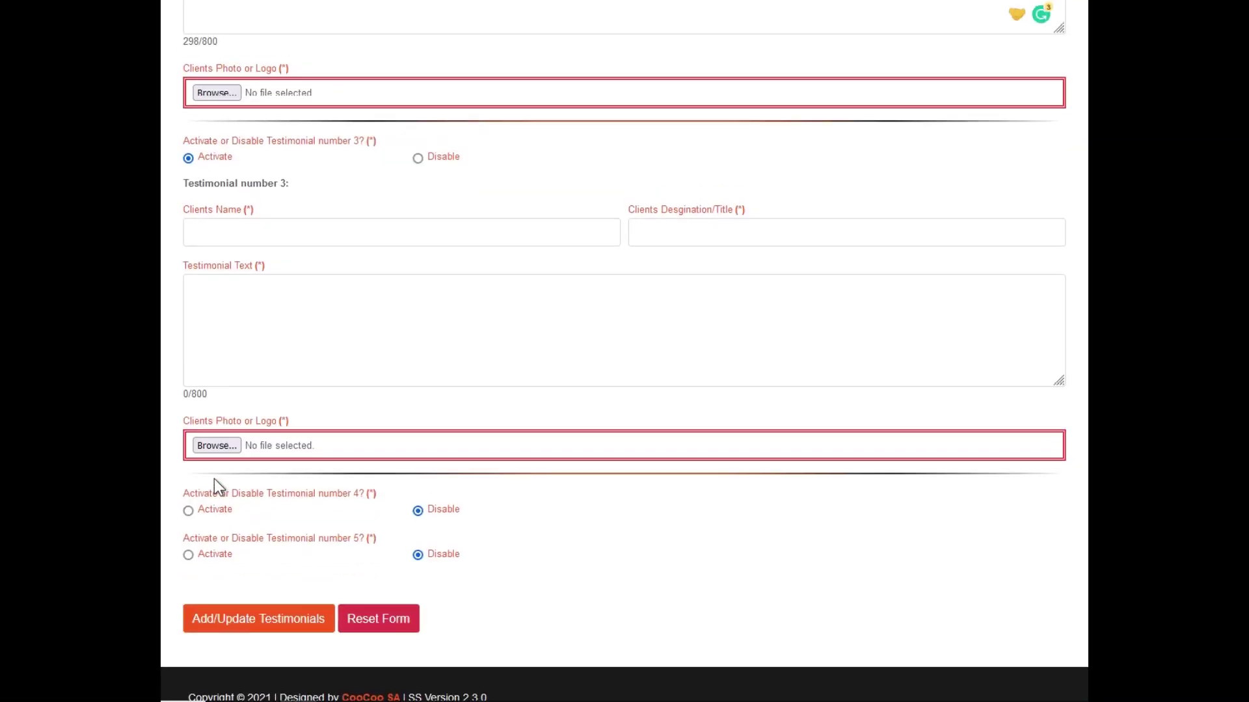
pyautogui.click(213, 508)
pyautogui.scroll(-5, 212, 508)
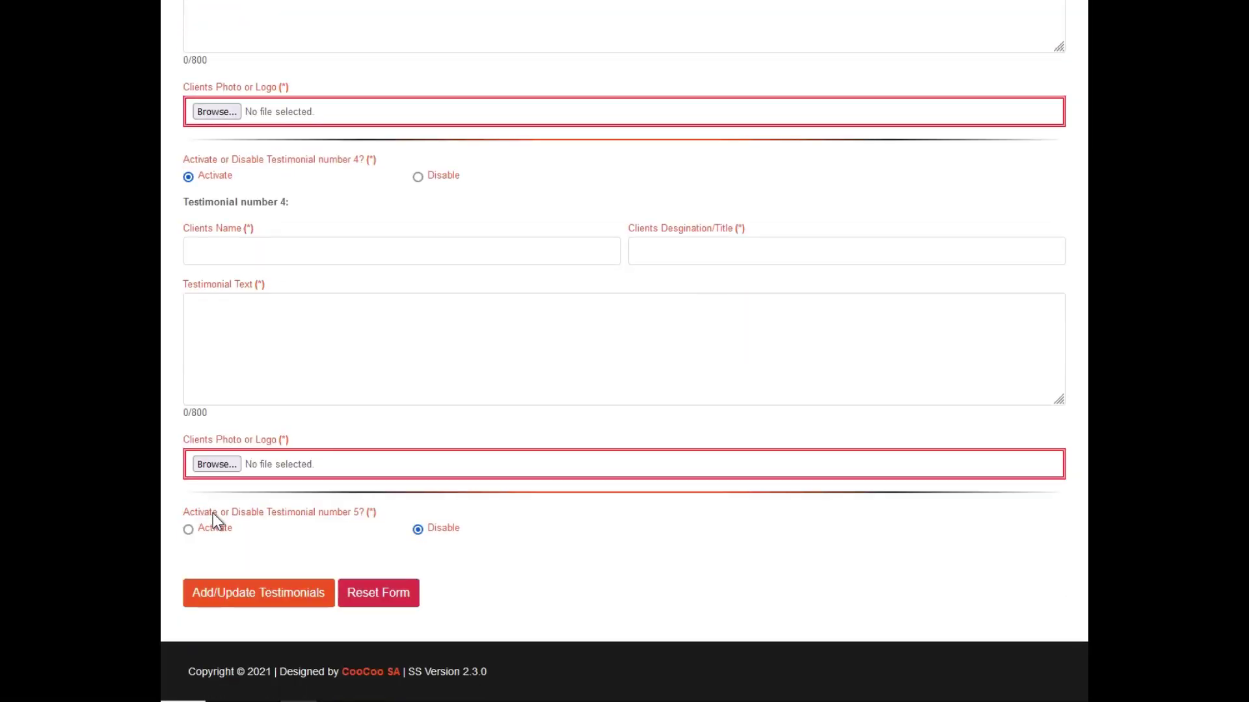
pyautogui.click(214, 527)
pyautogui.scroll(-5, 218, 529)
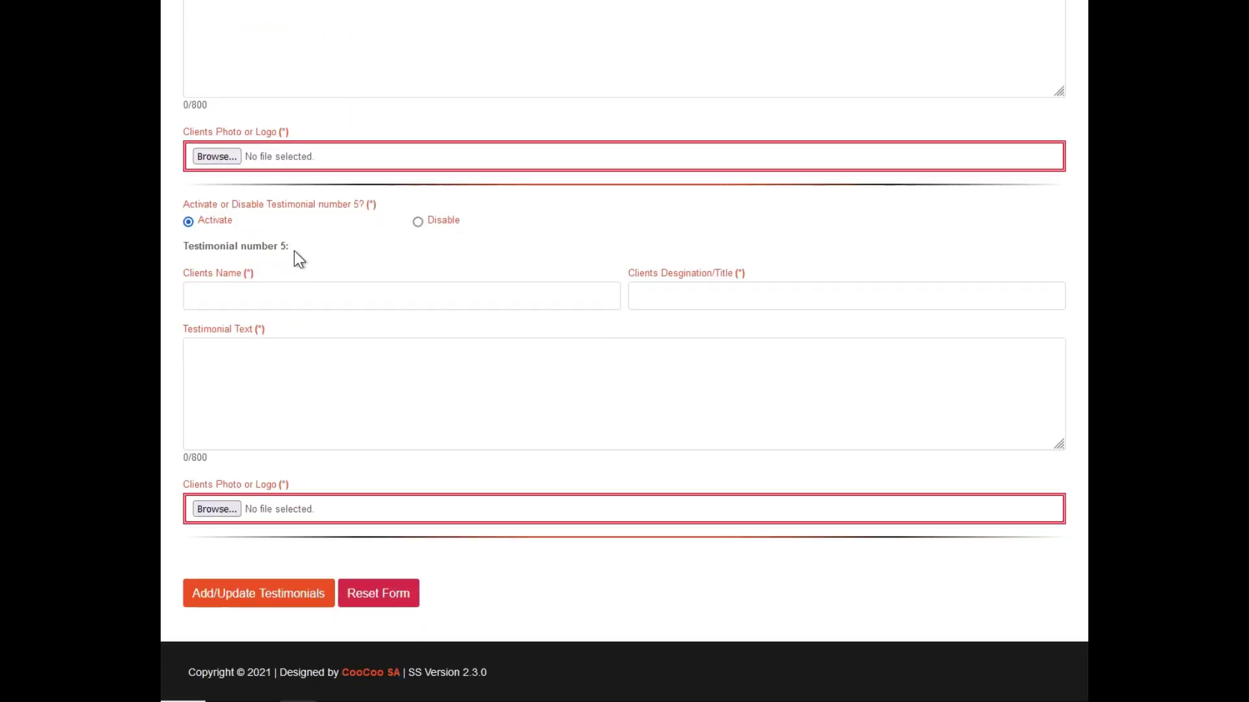